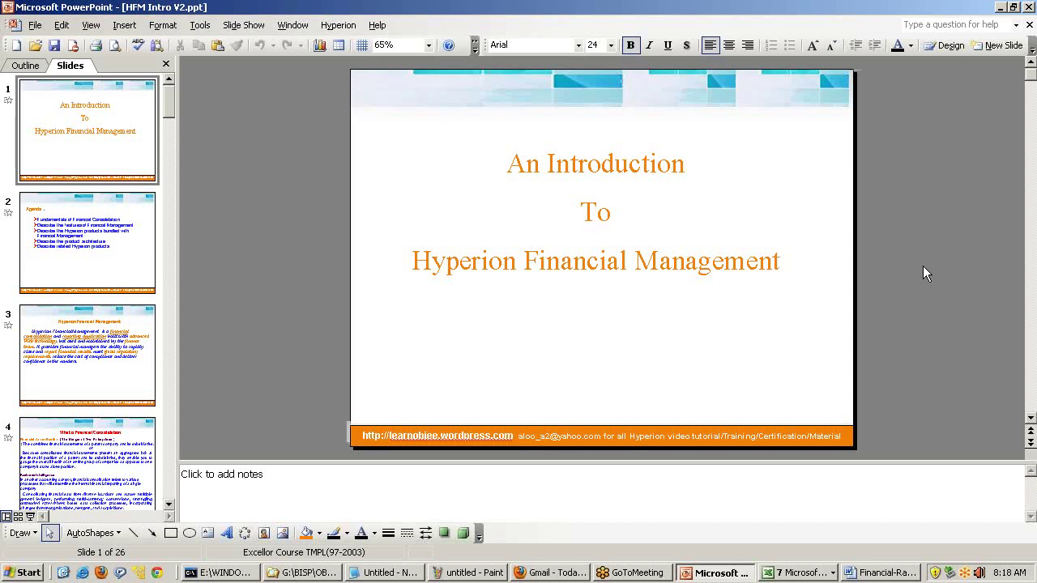
Switch from the HFM Intro V2 deck to the untitled Notepad notes.
click(382, 573)
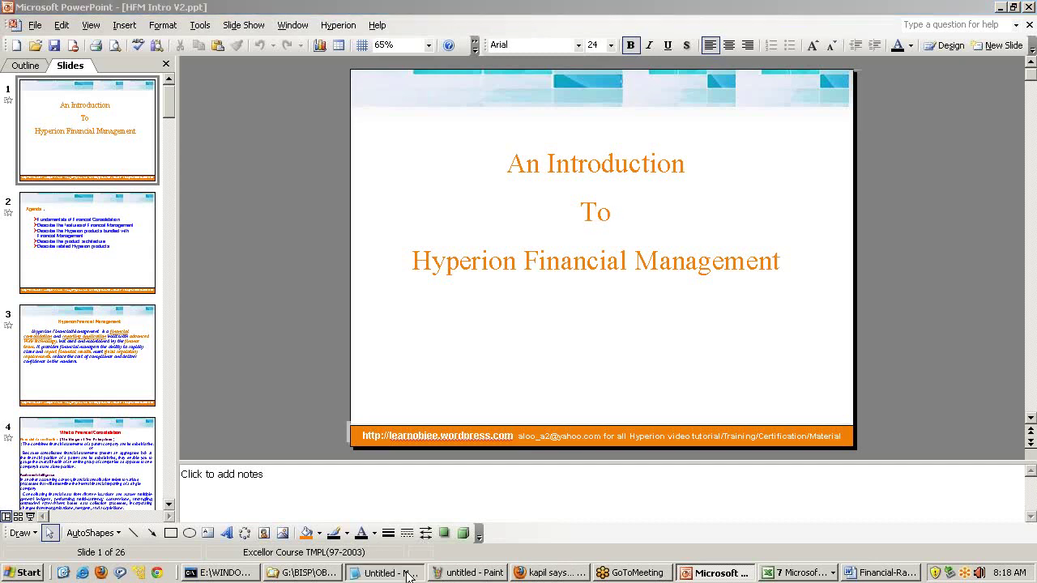
Below the earlier notes, type the heading 'Data Warehousing video' / '02 Recorded Session [Technical View]'.
key(Down)
key(Return)
key(Return)
key(Return)
key(Return)
key(Return)
key(Return)
key(Return)
key(Return)
key(Return)
key(Return)
key(Return)
key(Return)
key(Return)
key(Return)
key(Return)
key(Return)
key(Return)
key(Return)
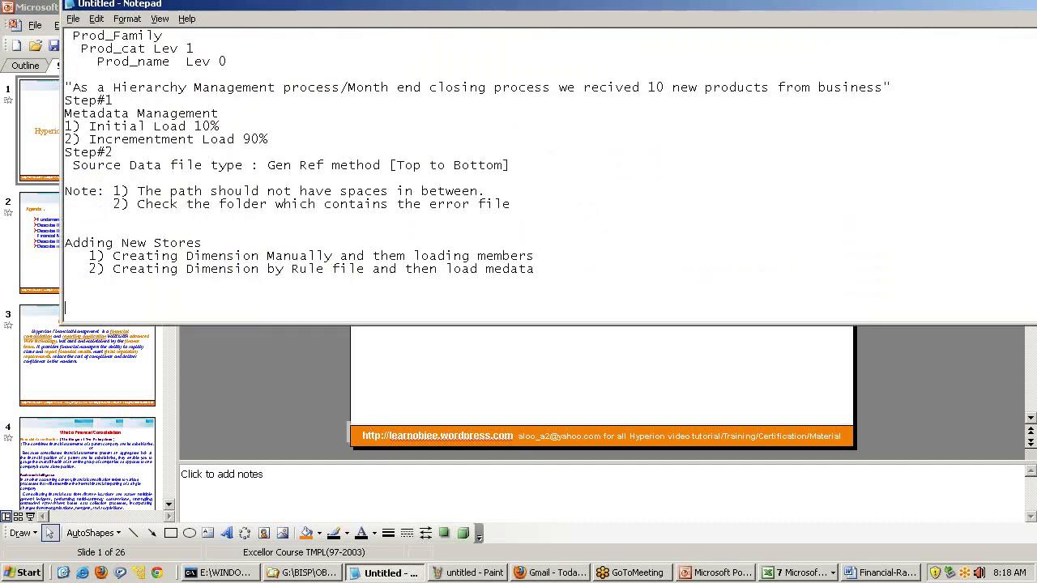
scroll(550, 174, down, 6)
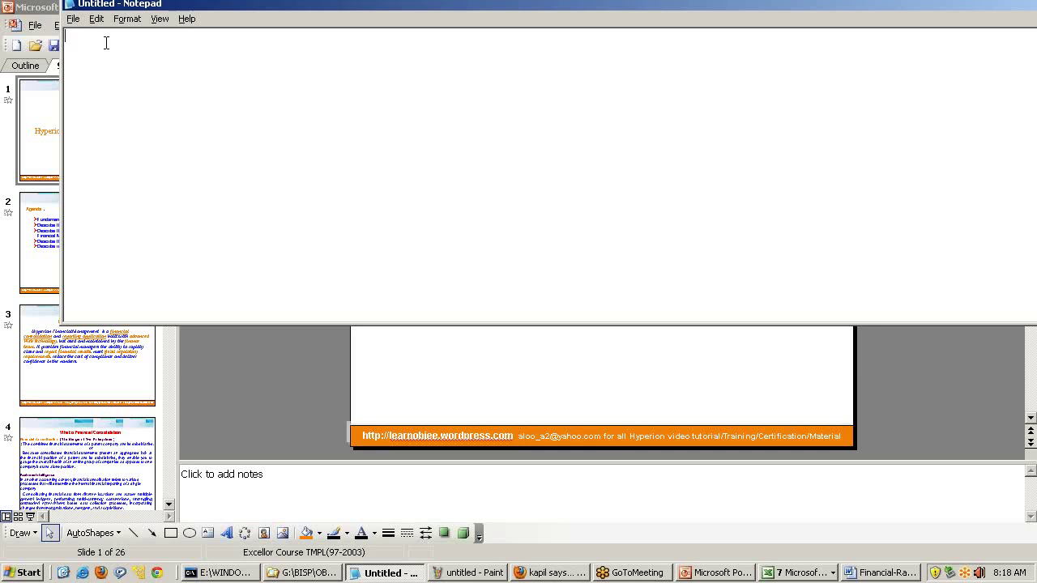
text(Data )
text(Warehou)
text(sing Hou)
text(rsing)
key(BackSpace)
key(BackSpace)
key(BackSpace)
key(BackSpace)
key(BackSpace)
key(BackSpace)
key(BackSpace)
text(video)
key(Return)
text(02 Recorded )
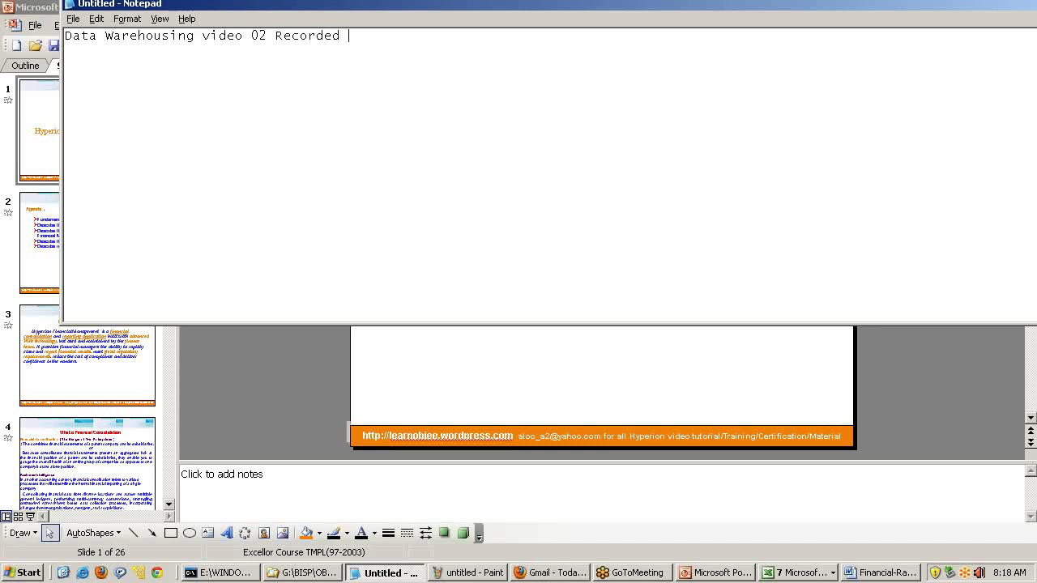
text(Session [Technical View)
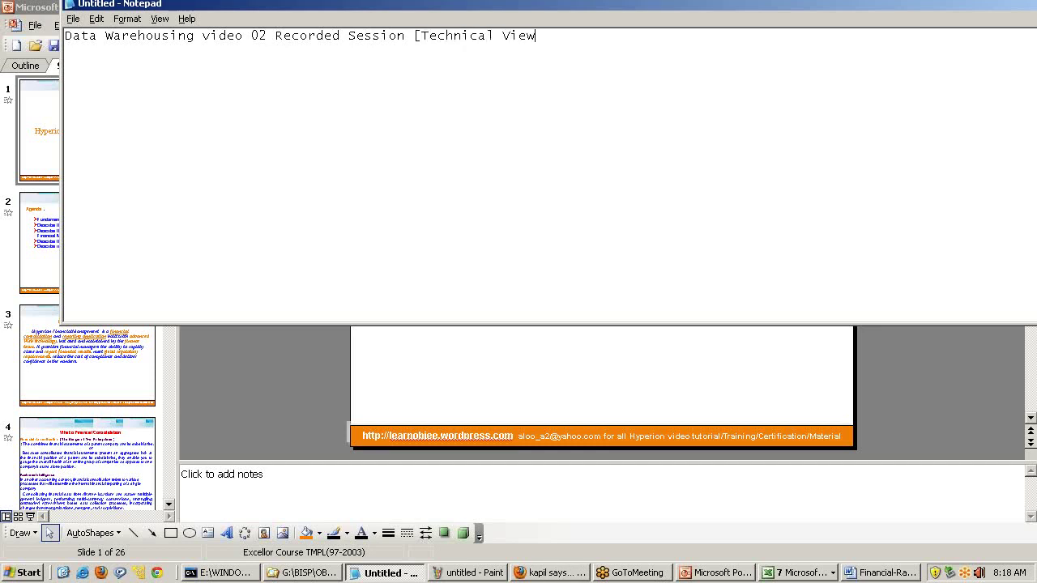
text(])
Add the line 'Technical USer : 6 Video tutorial' under the heading, fixing typos.
key(Return)
text(TEch)
key(BackSpace)
text(chn)
key(BackSpace)
key(BackSpace)
key(BackSpace)
key(BackSpace)
text(echnical USer : 6 Video ti)
key(BackSpace)
text(uto)
key(BackSpace)
key(BackSpace)
text(utorial)
Add 'HFM 22 HFM : Hyperion 11.1.1.3 and 11.1.2 [Migration part]' and begin the FDQM Data Quality line.
text(Fin)
key(BackSpace)
key(BackSpace)
key(BackSpace)
text(HFM 2)
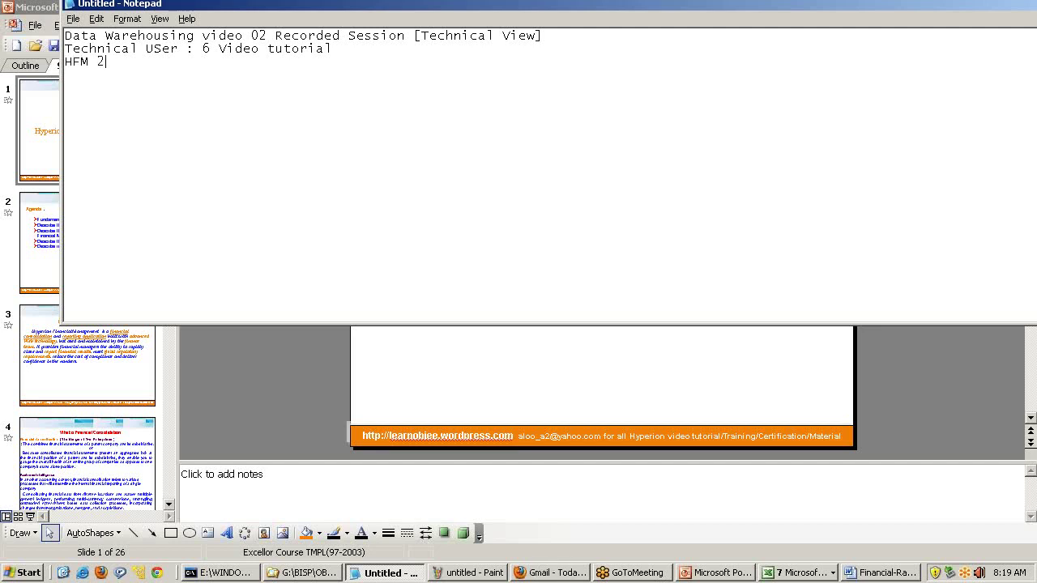
text(2 HFM : Hyperion 11.1.1.3 a)
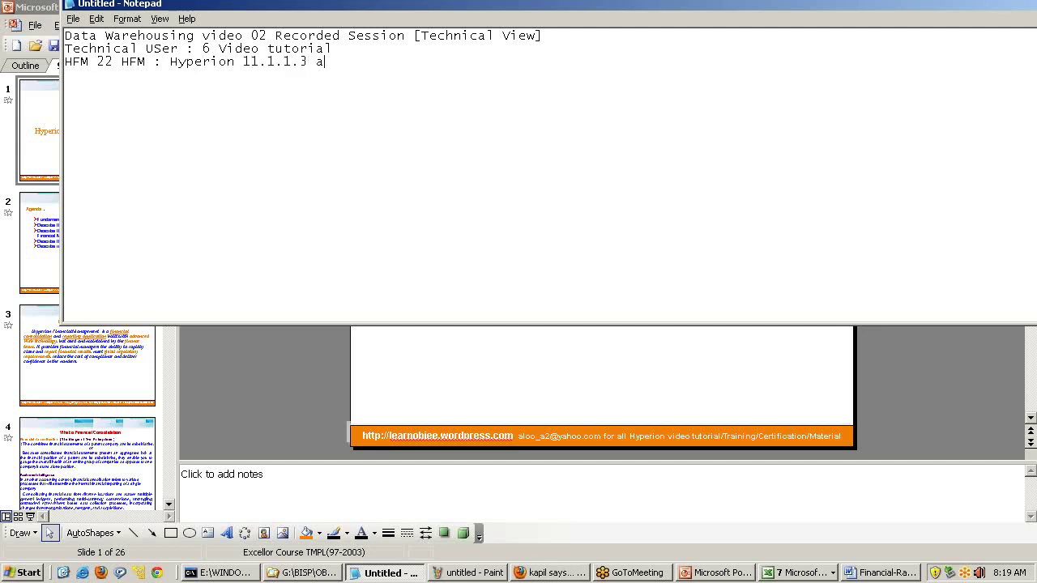
text(nd 11.1.2 [)
text(Migration part)
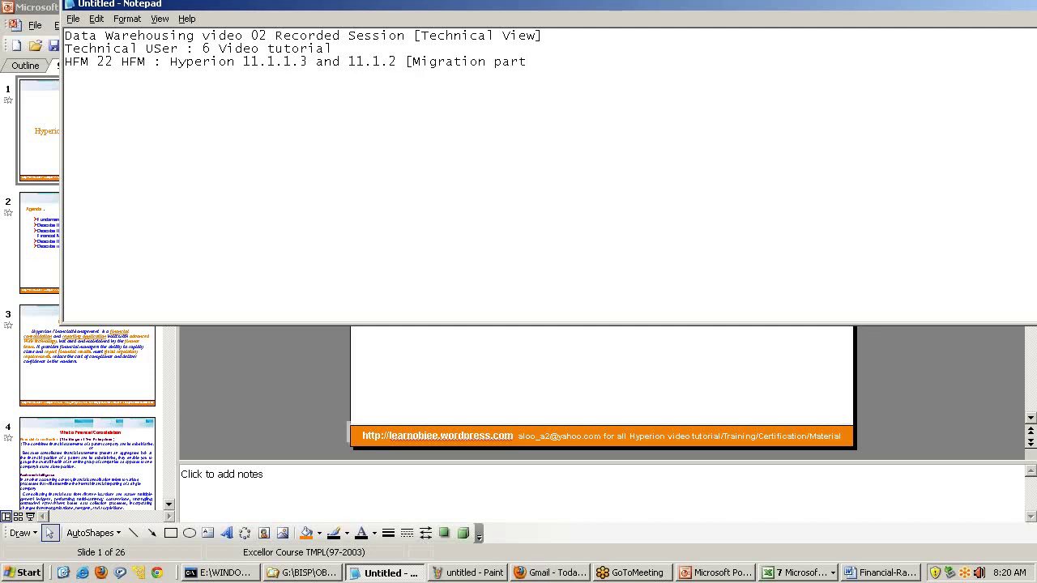
text(])
key(Return)
text(QM : Data Quality)
Finish the FDQM line with 'and consistency [Functional & Technical] 10 Classes', adding a blank line above HFM.
text(and consistency )
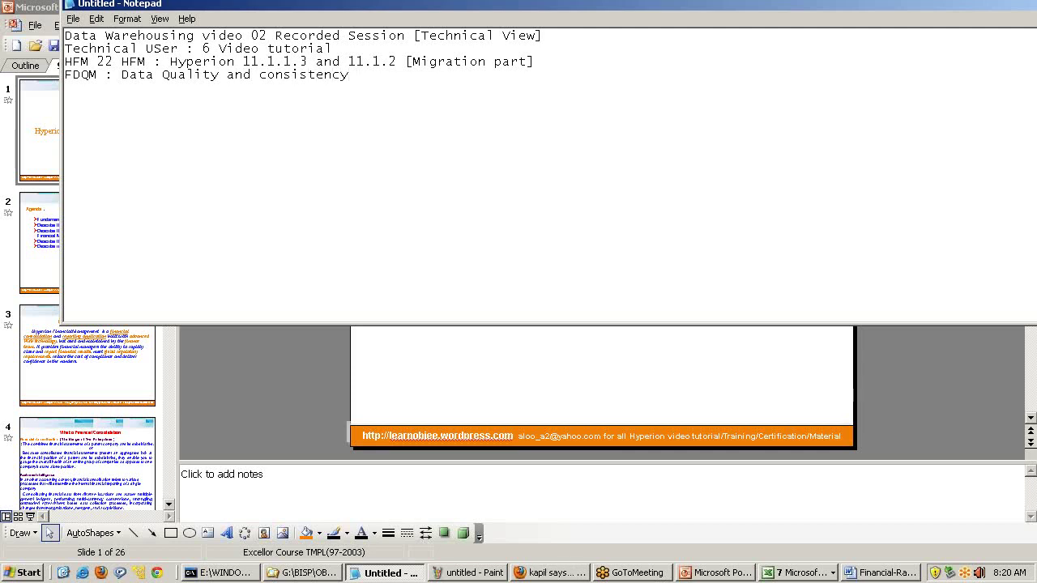
text([Functional & Technical])
key(Return)
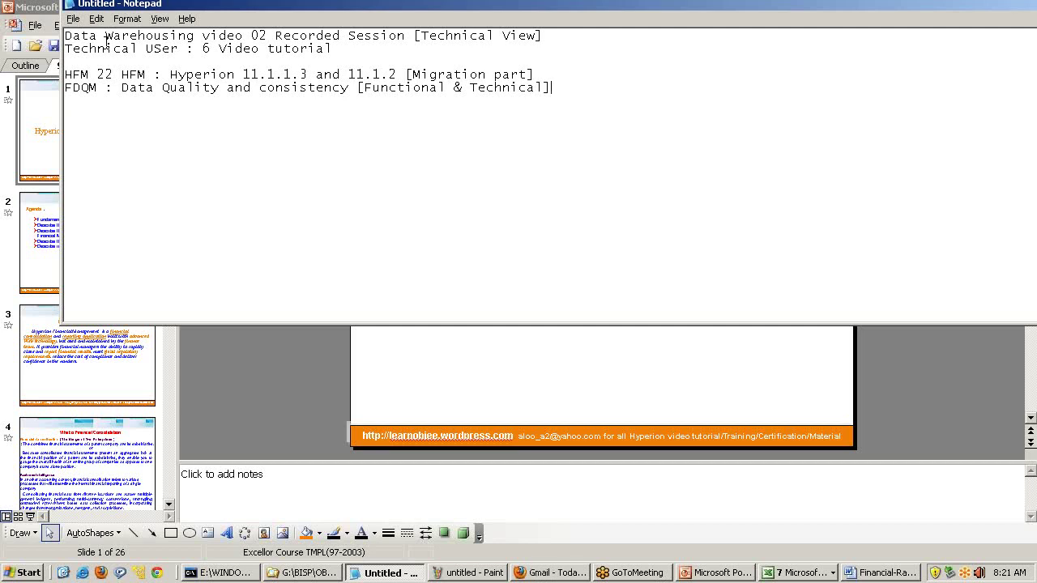
key(BackSpace)
text(10 Classes)
Add the line 'Financial Reporting : 1) Statturity Reporting & Management Internal' below FDQM.
key(Return)
text(FR )
text(inn)
key(BackSpace)
text(ancial Reporting )
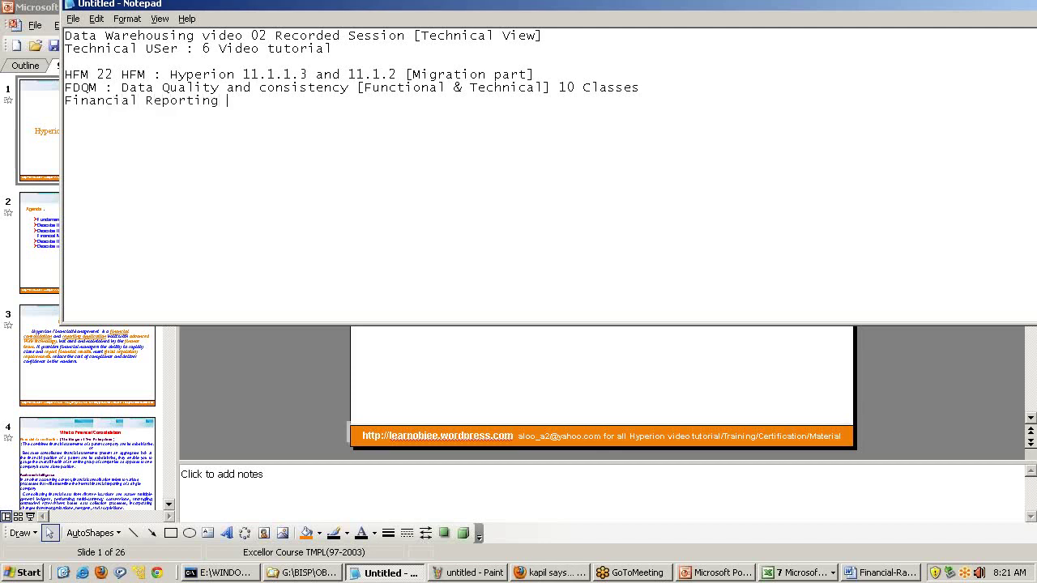
text(:)
text(1) Statturity Reportin)
key(BackSpace)
key(BackSpace)
key(BackSpace)
key(BackSpace)
key(BackSpace)
text(i)
key(BackSpace)
text(orting & Management Internal)
Correct 'Statturity' to 'Staturity', append '3 Session', and start 'Smart View : Management Reporting'.
click(305, 100)
key(BackSpace)
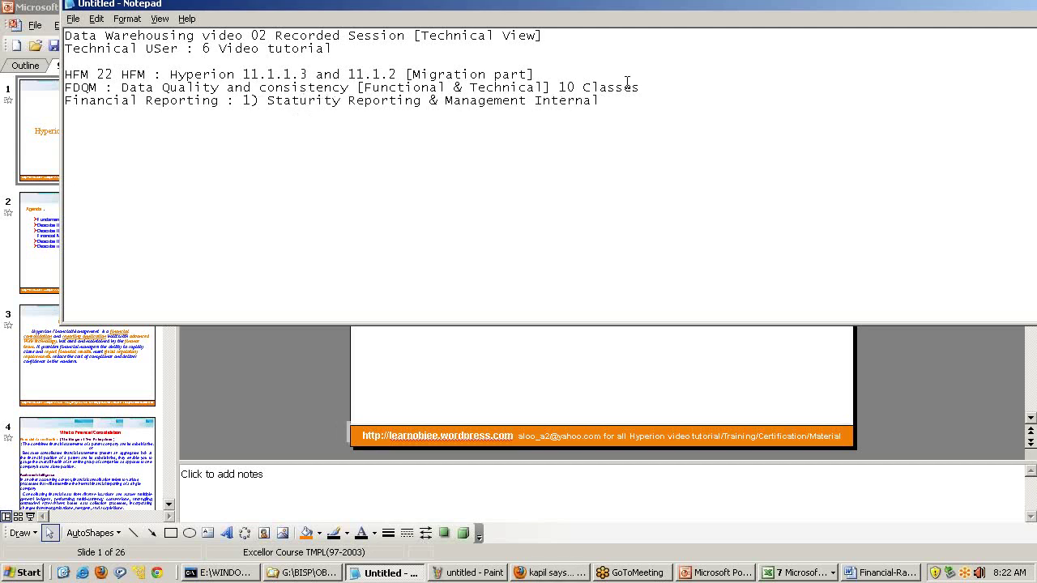
click(638, 102)
text(3 Session)
key(Return)
text(Smart View : Management Reporting)
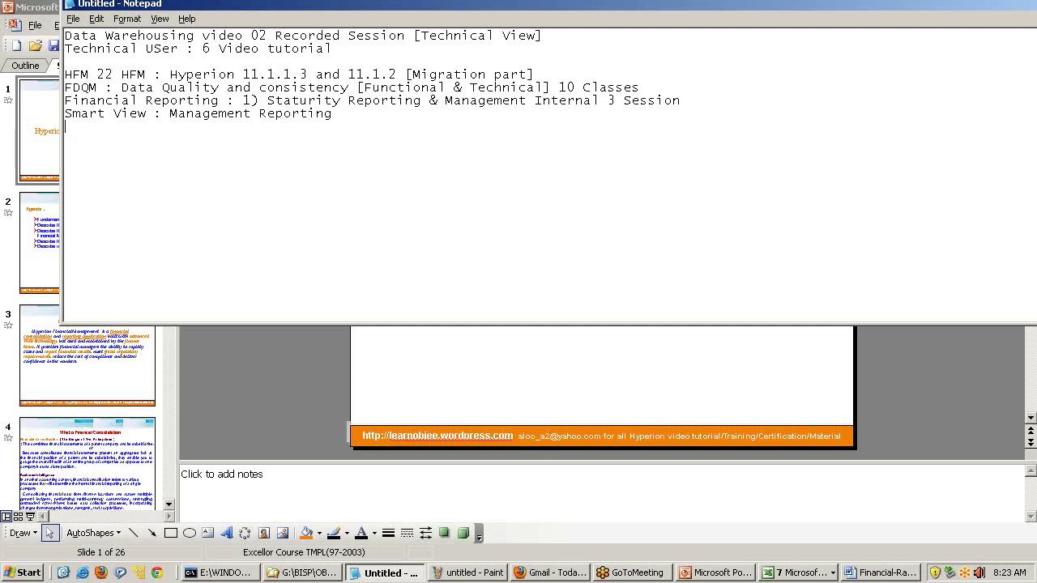
Append '01' to Smart View and add 'Oracle Data Integration : 03 Session Integration'.
text(01 )
text(Orac)
text(le )
text(Data Int)
text(egration :)
text(03 Ses)
text(sion Integ)
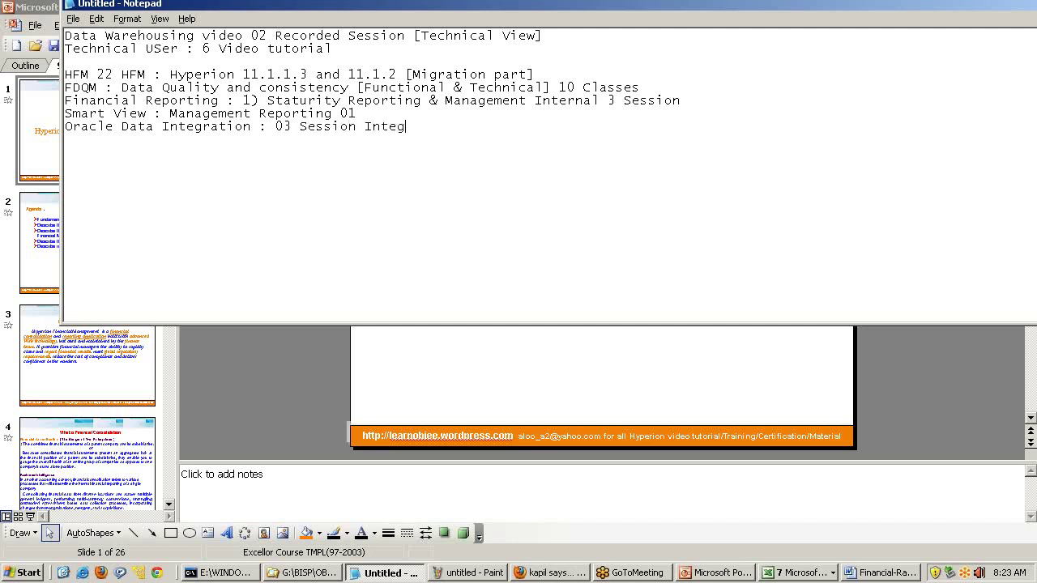
text(ration)
Start the Material list with 1) Student Guide, 2) Lab Guide and 3) Practice Application [KoC].
text(Material)
text() Student )
text(Guide)
key(Return)
text(2) Lab Guide)
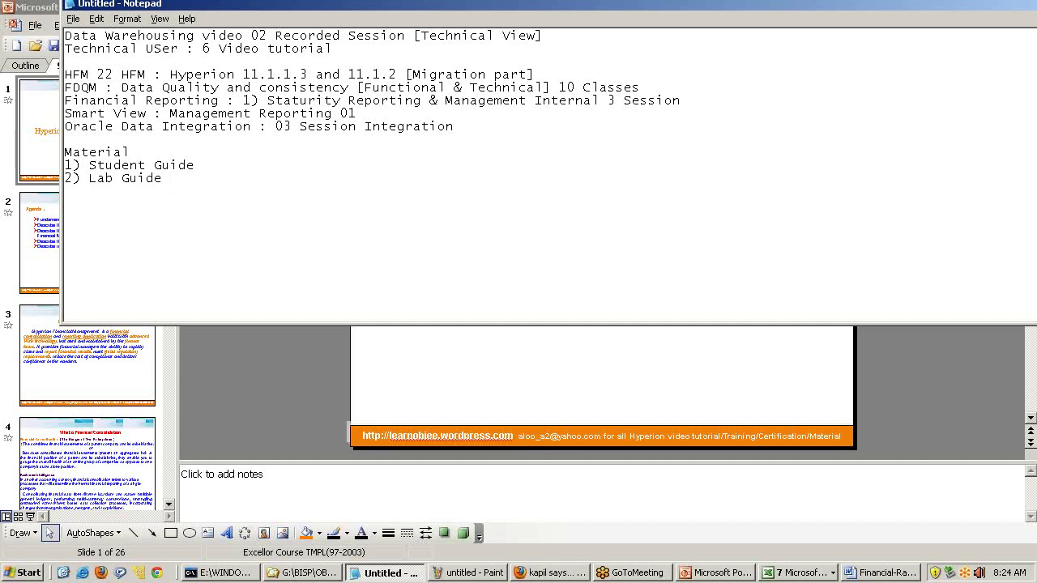
key(Return)
text(3) Practice Application [KoC])
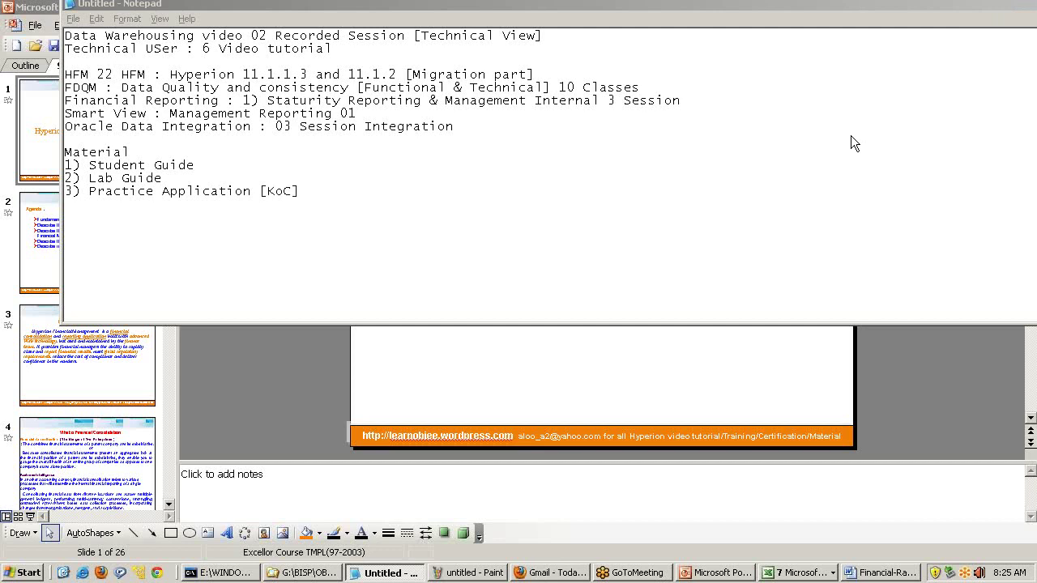
Return to Notepad with the cursor at the end of the Practice Application [KoC] item.
click(802, 24)
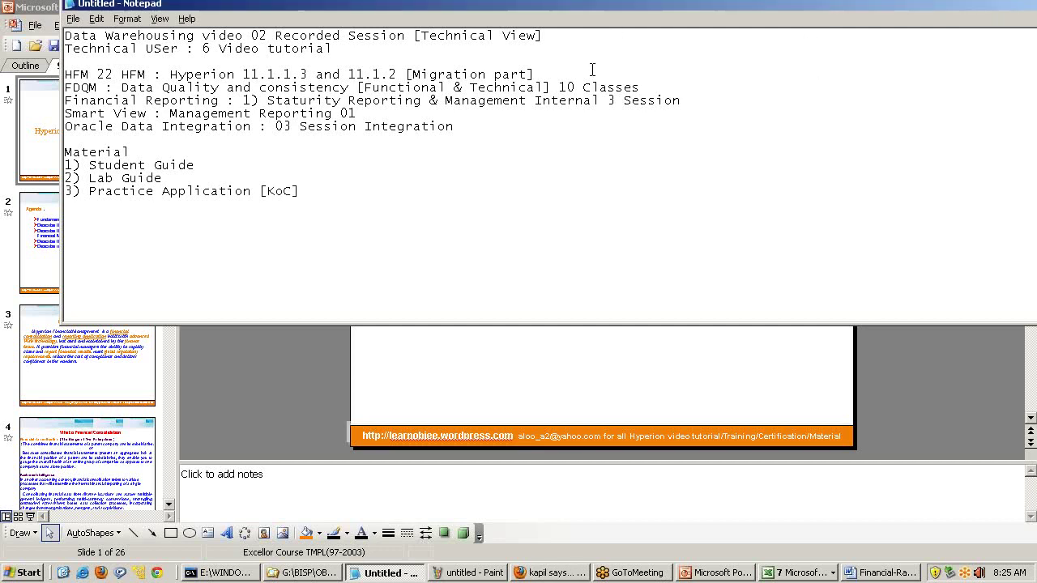
click(302, 191)
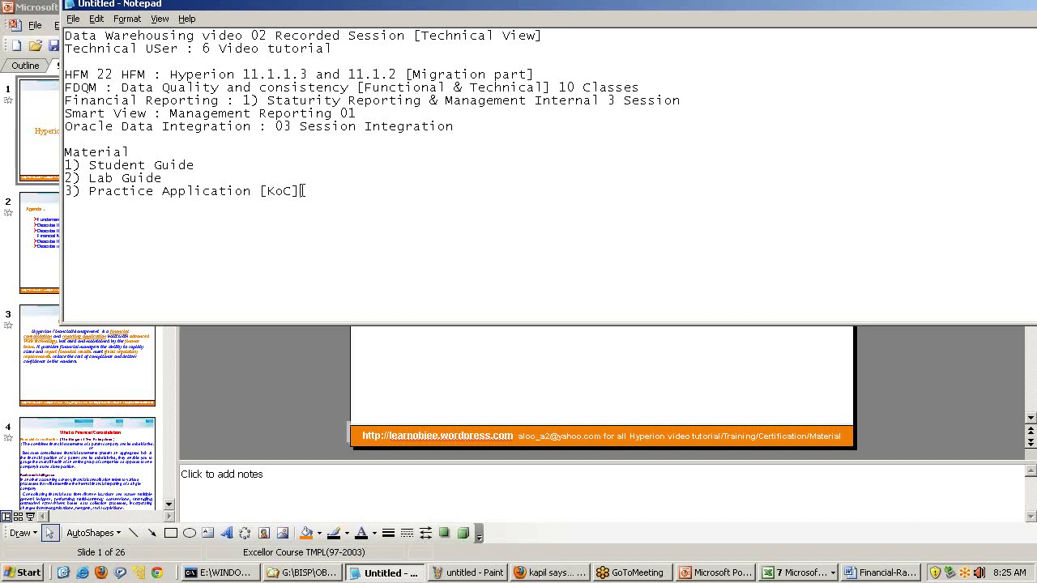
Add '4) HFM Raw Metadata and convert it into common metadata', then bring up List of imp Tables(2).xls in Excel.
key(Return)
text(4))
text( Orac)
key(BackSpace)
key(BackSpace)
key(BackSpace)
text(HFM Raw Metadta)
key(BackSpace)
key(BackSpace)
text(ata)
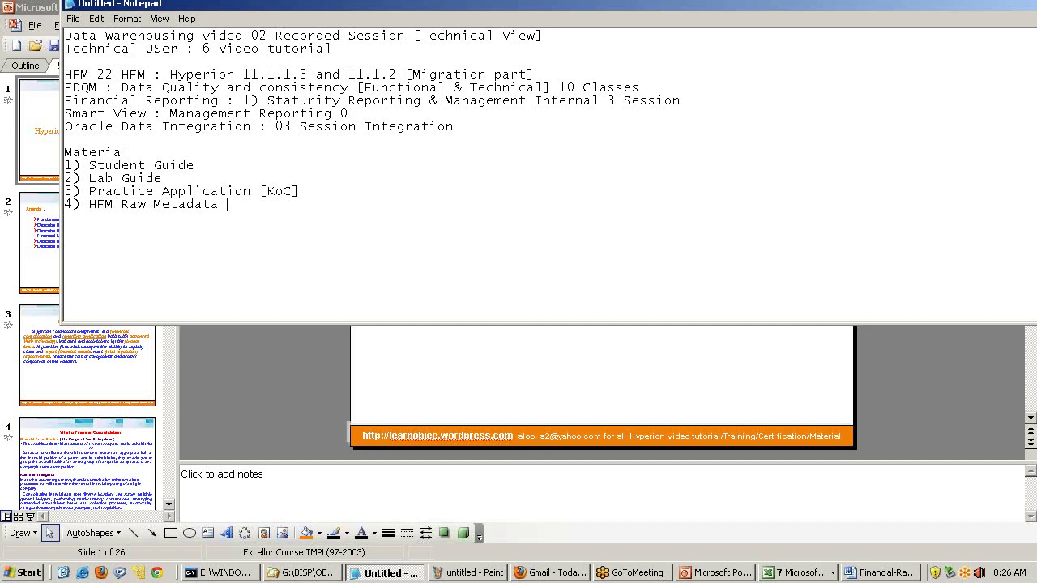
text(and convert it into common metadata)
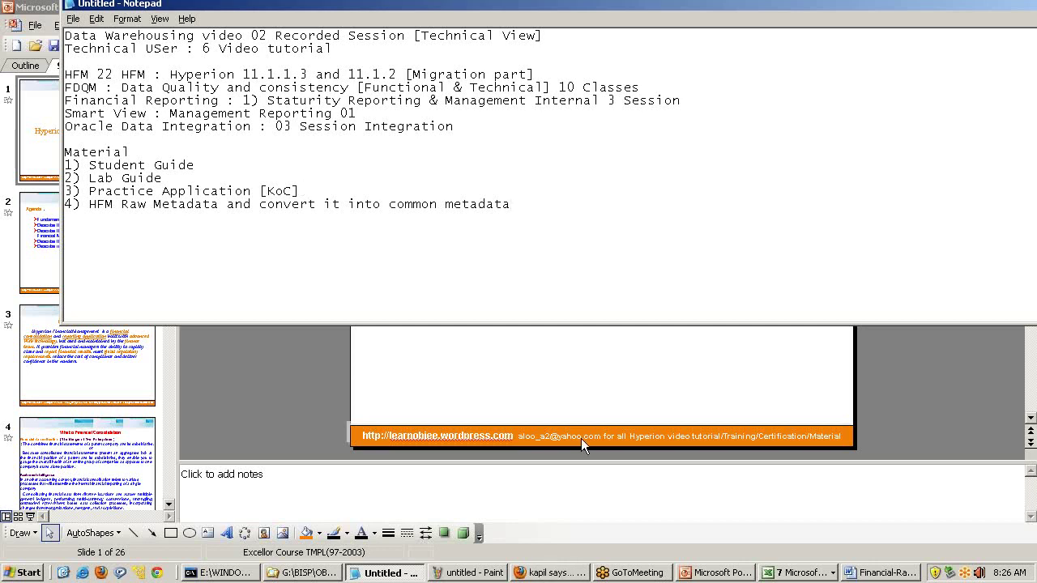
click(802, 573)
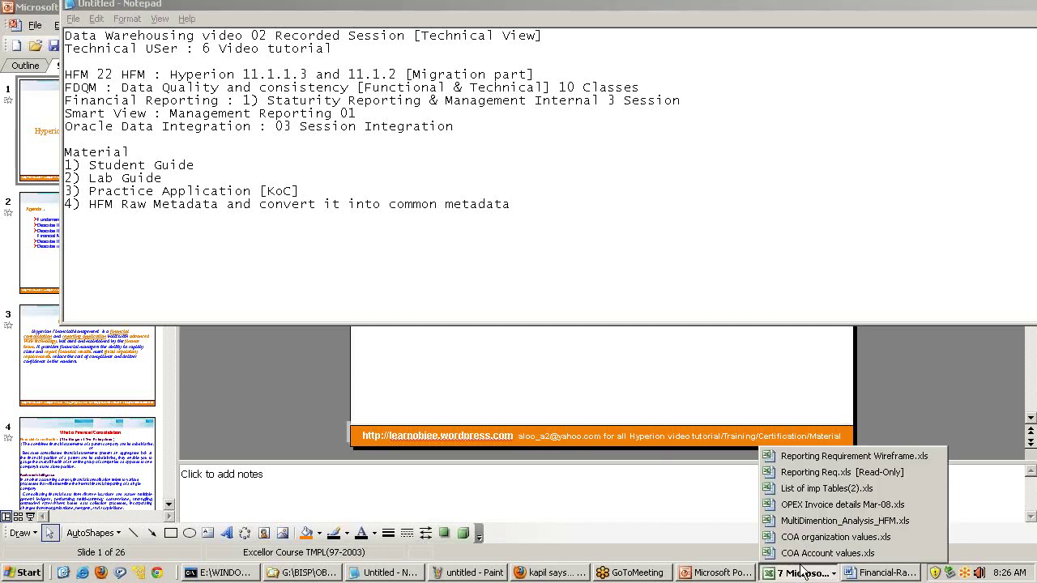
click(806, 491)
click(411, 335)
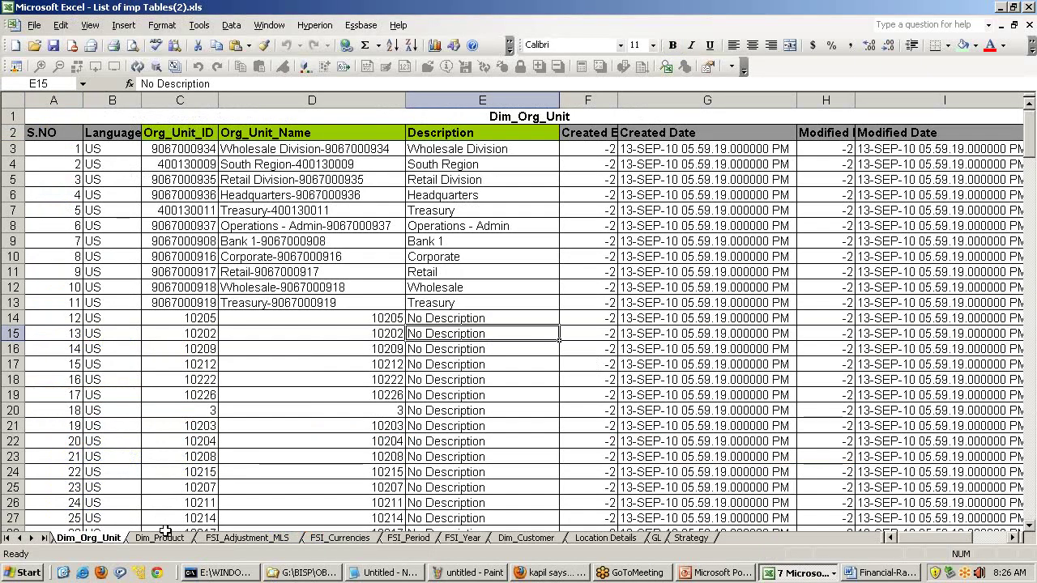
click(243, 539)
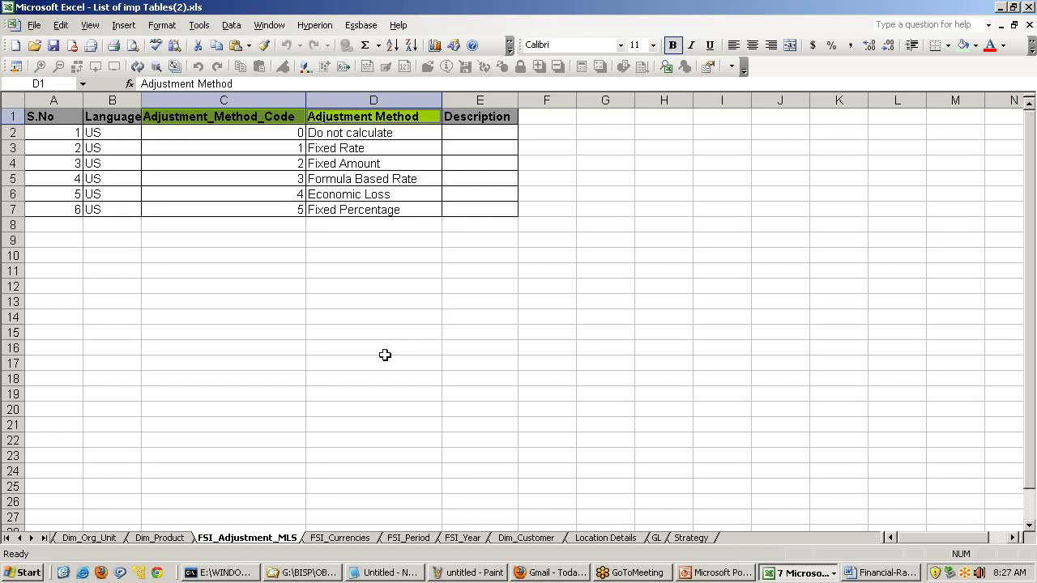
click(346, 537)
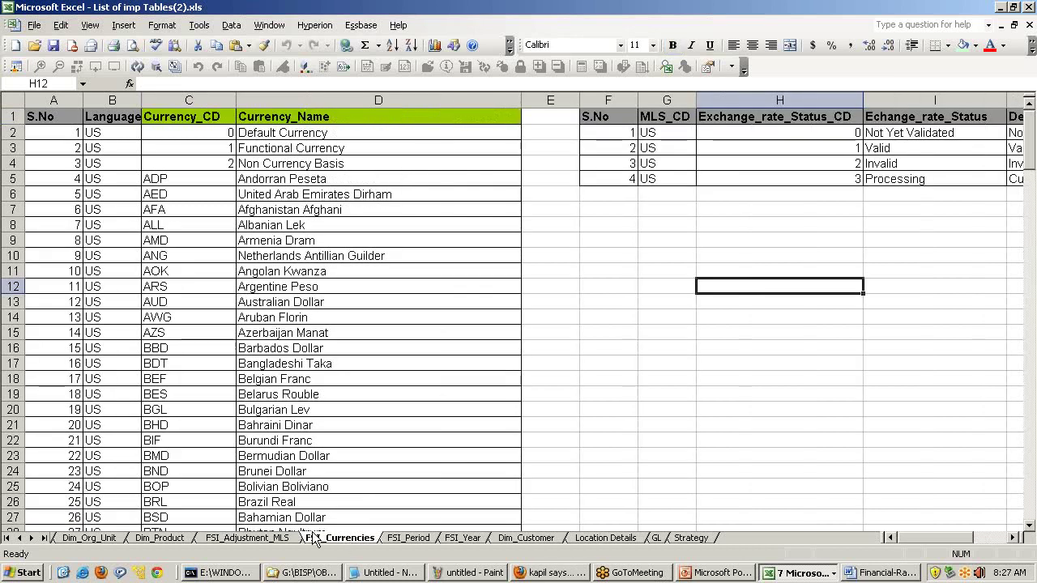
click(94, 539)
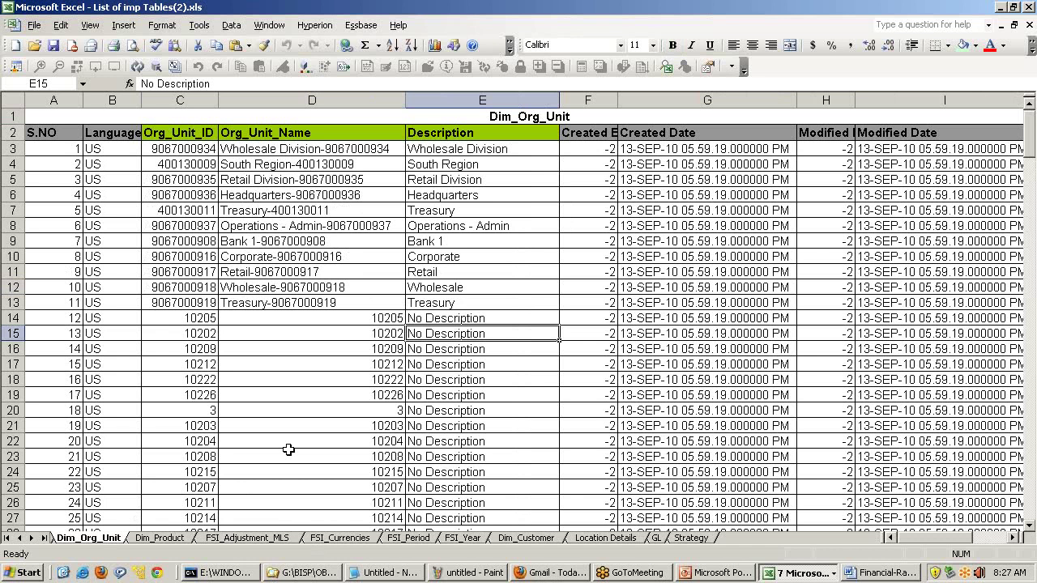
click(1000, 8)
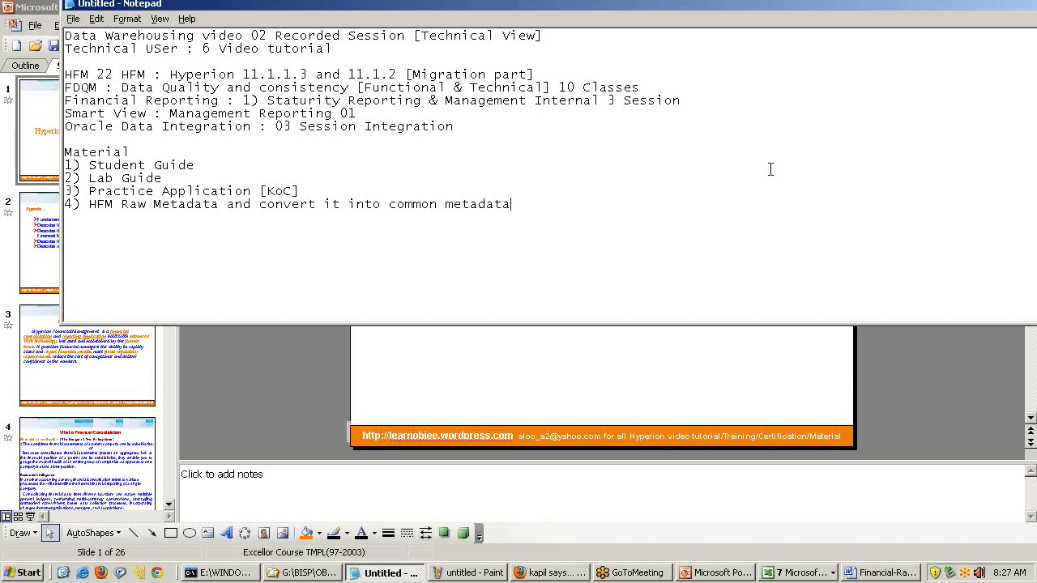
Add '5) Common Quentionaries' on a new line as the fifth Material item.
key(Return)
text(5) Common Quenta)
key(BackSpace)
text(ionaries)
click(818, 574)
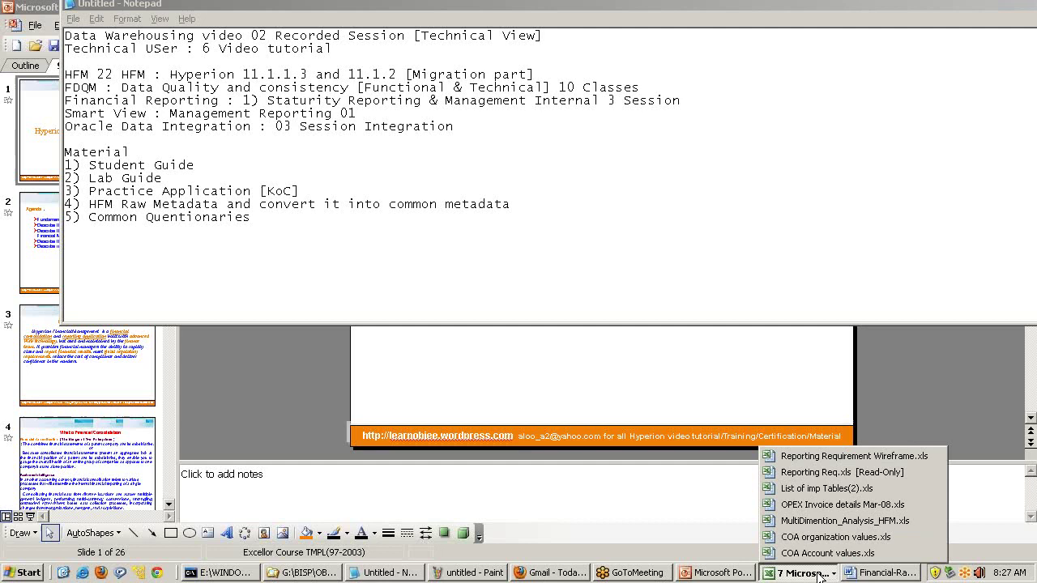
click(822, 553)
click(804, 574)
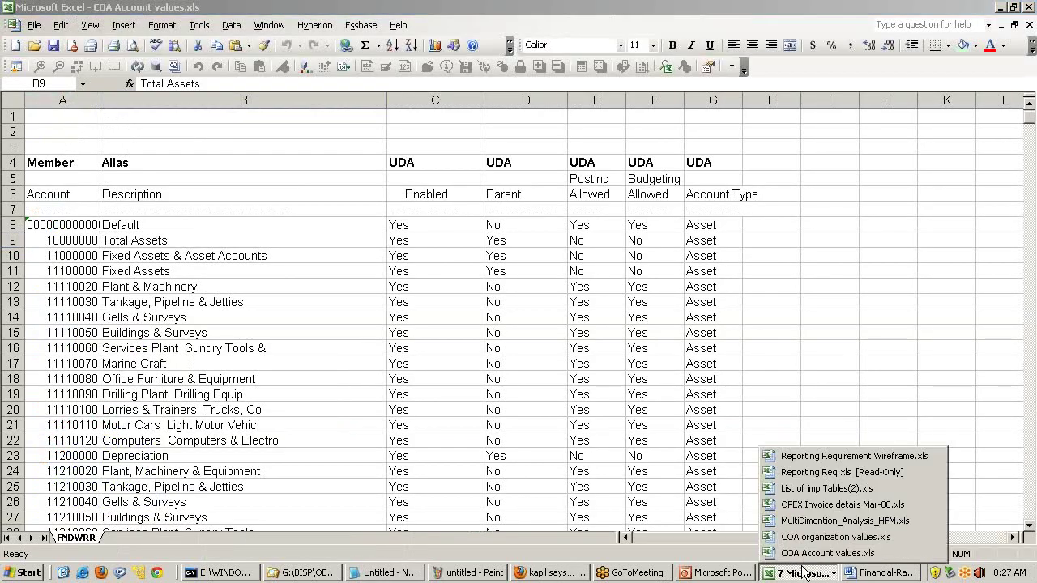
click(816, 511)
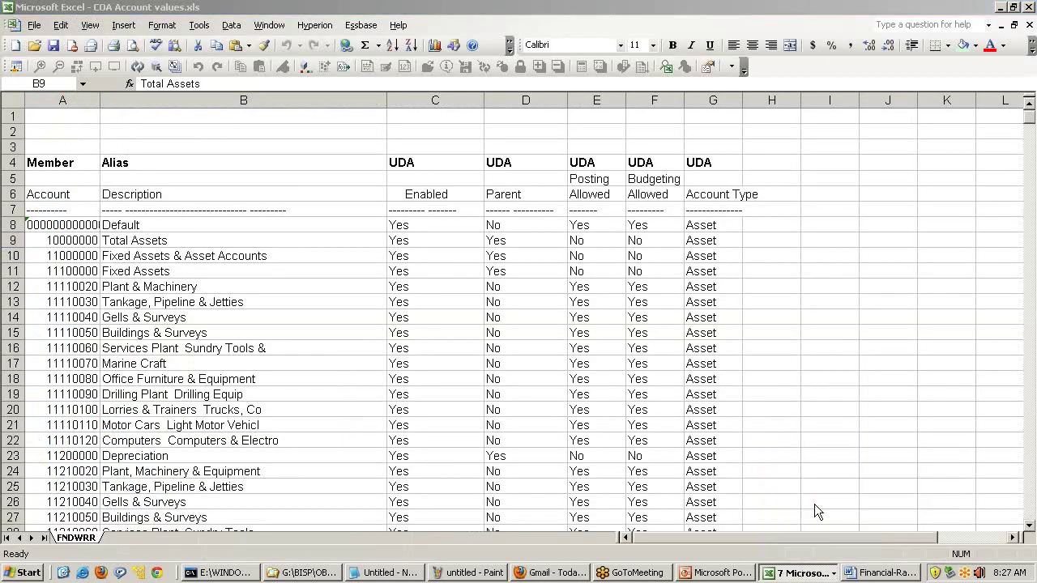
click(798, 573)
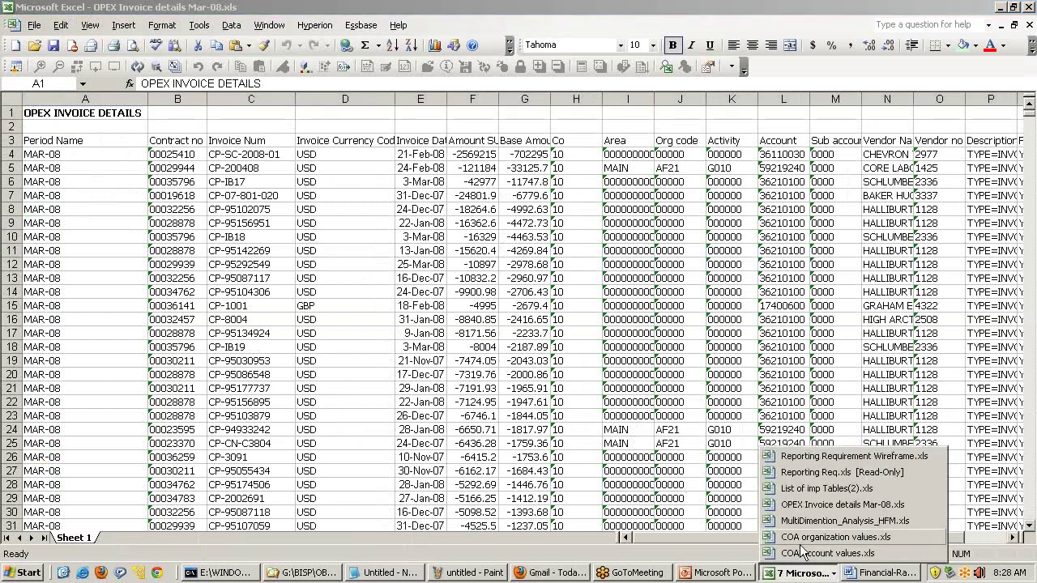
click(818, 473)
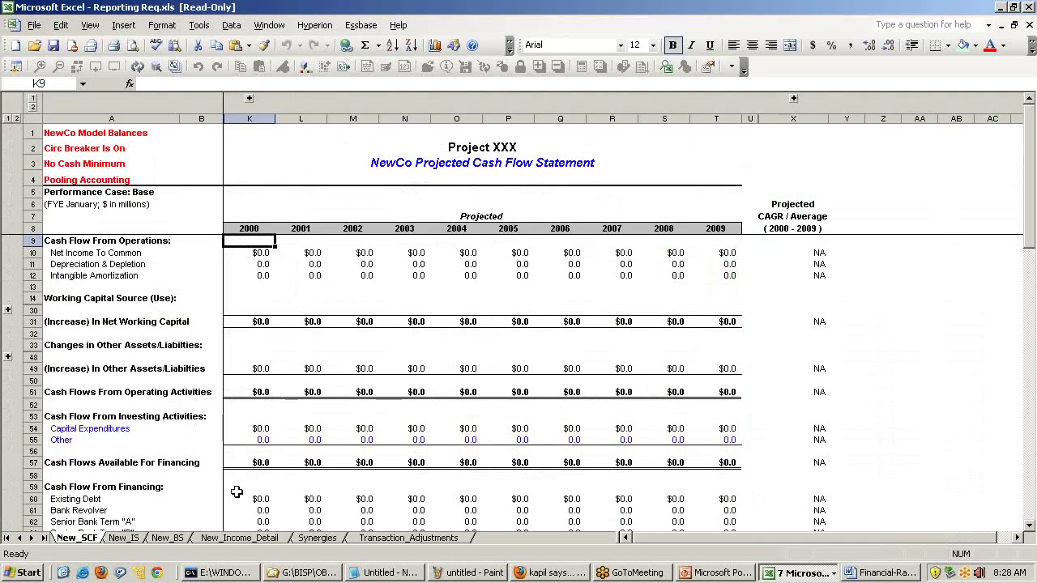
click(798, 574)
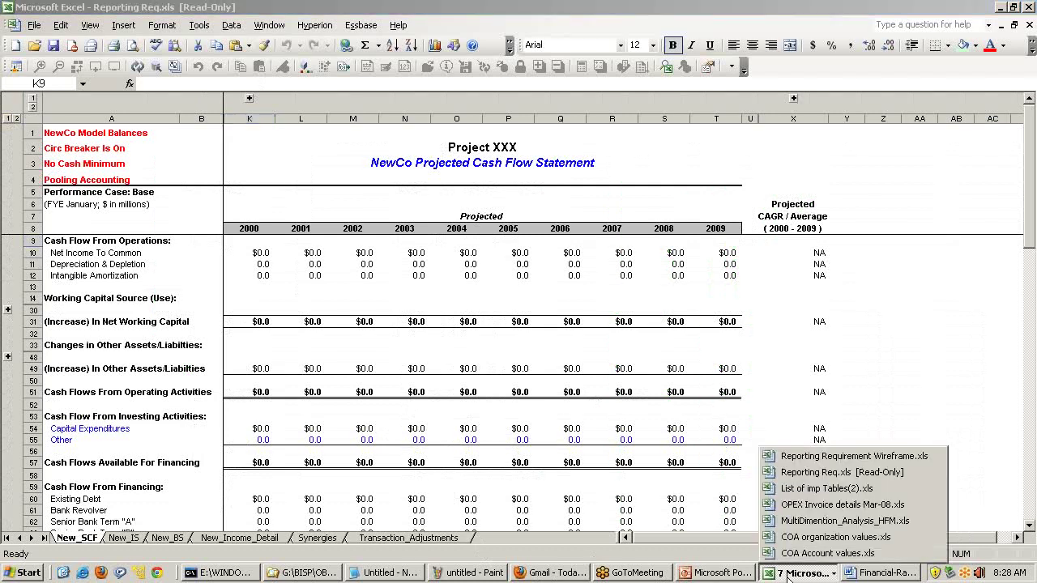
click(812, 457)
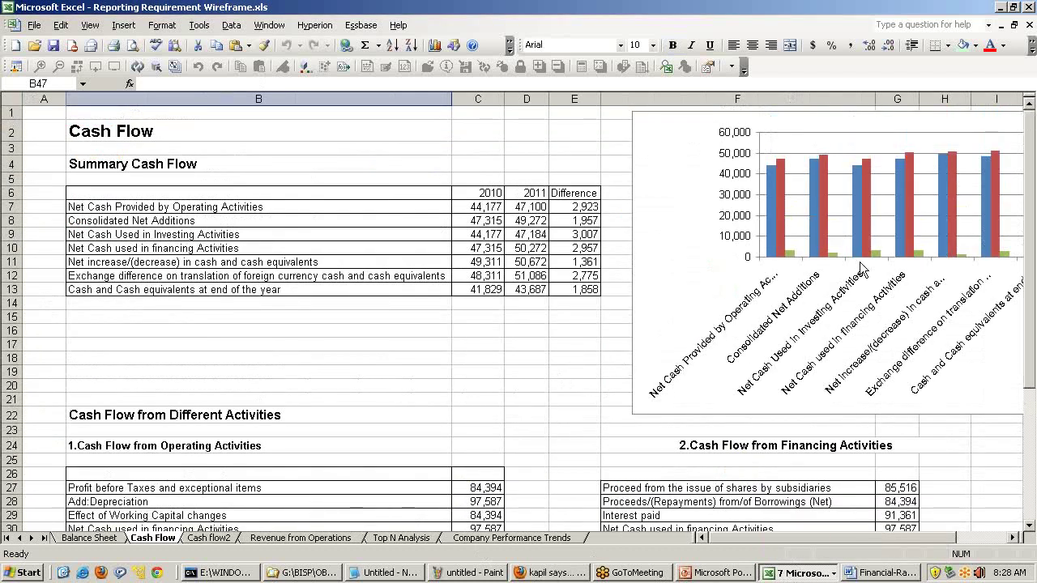
click(1001, 7)
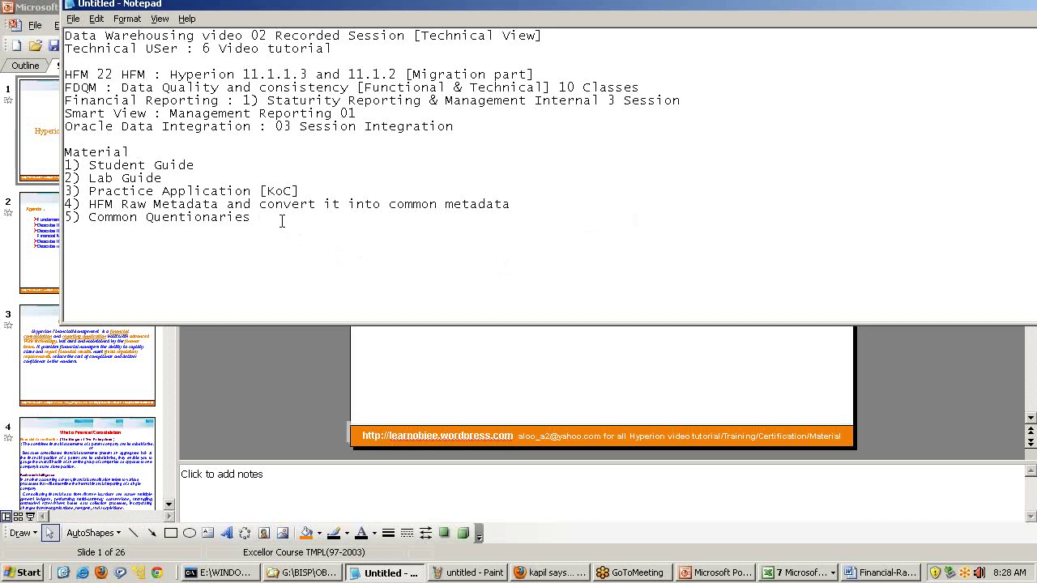
Add '6) HFM Certification Question' as item 6, then bring the PowerPoint presentation forward.
key(Return)
text(6) HFM Certifica)
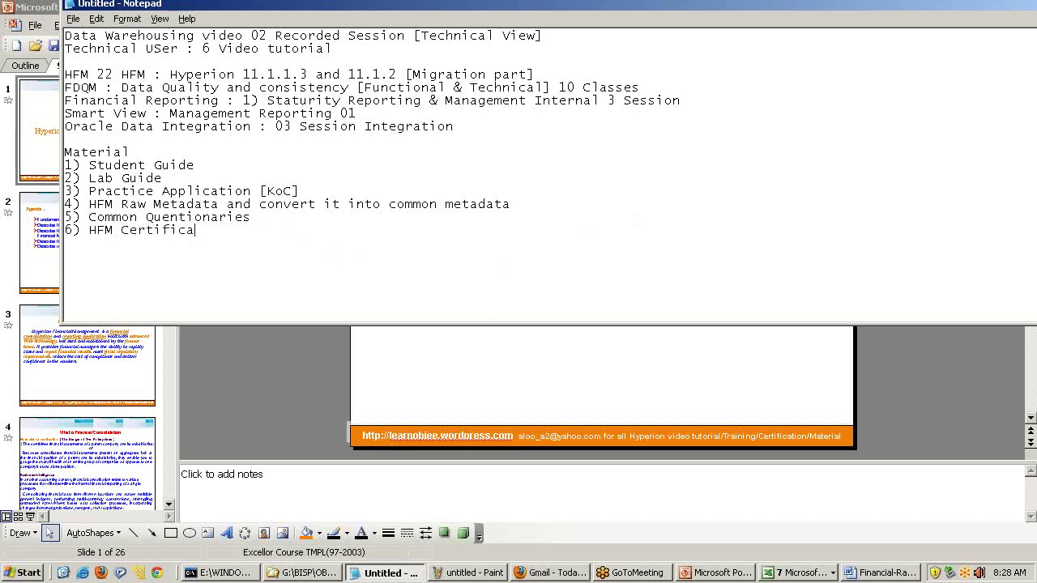
text(tion Querio)
key(BackSpace)
key(BackSpace)
key(BackSpace)
text(stio)
key(Return)
key(Return)
click(49, 8)
Open slide 2, the HFM Intro V2 Agenda slide, from the Slides pane.
click(96, 261)
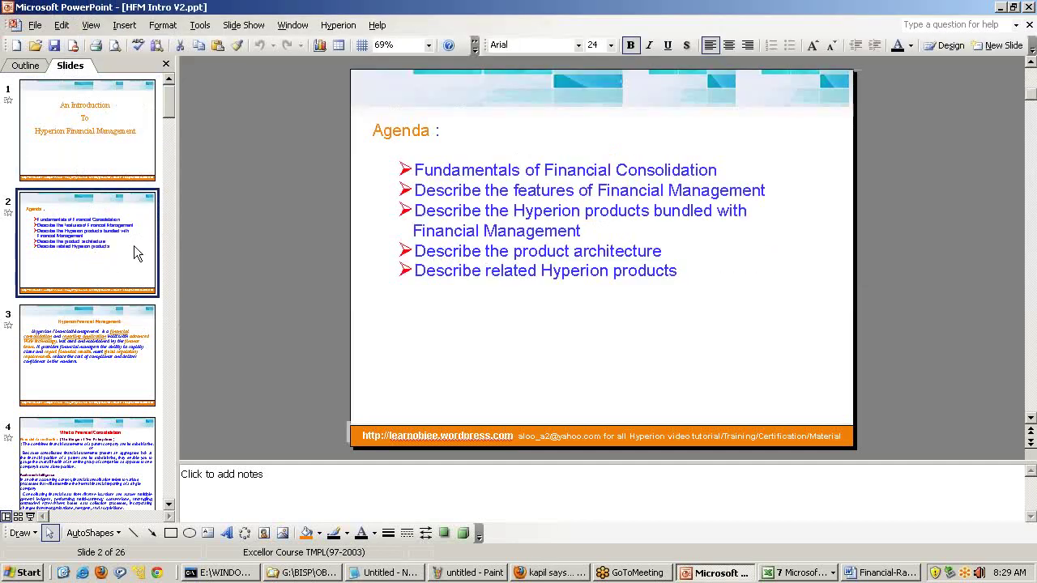